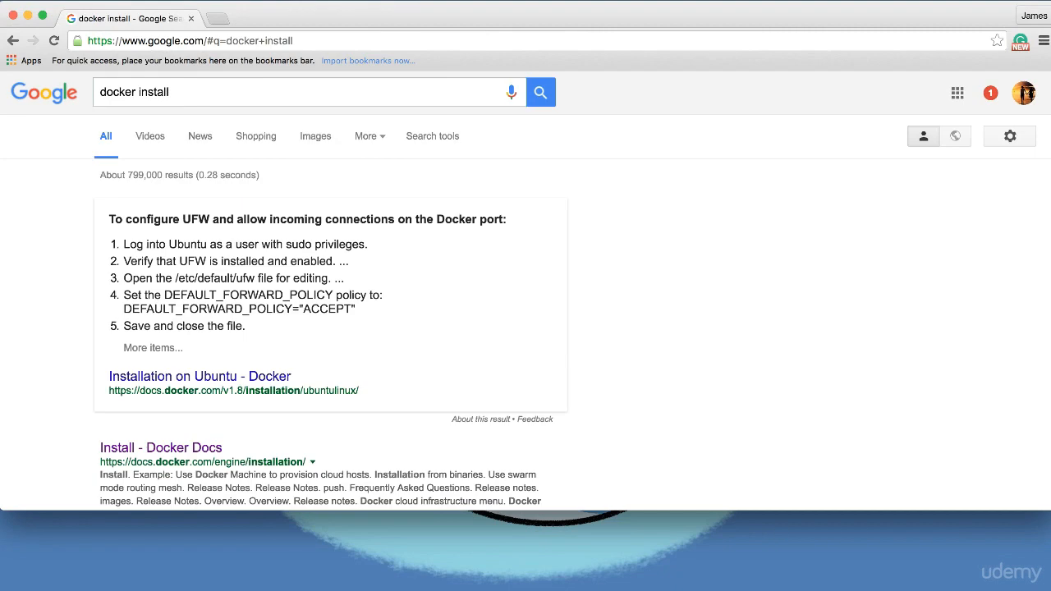
Step: Open the "Install - Docker Docs" page from the docker install search results
{"action": "scroll", "coordinate": [649, 408], "scroll_direction": "down", "scroll_amount": 1}
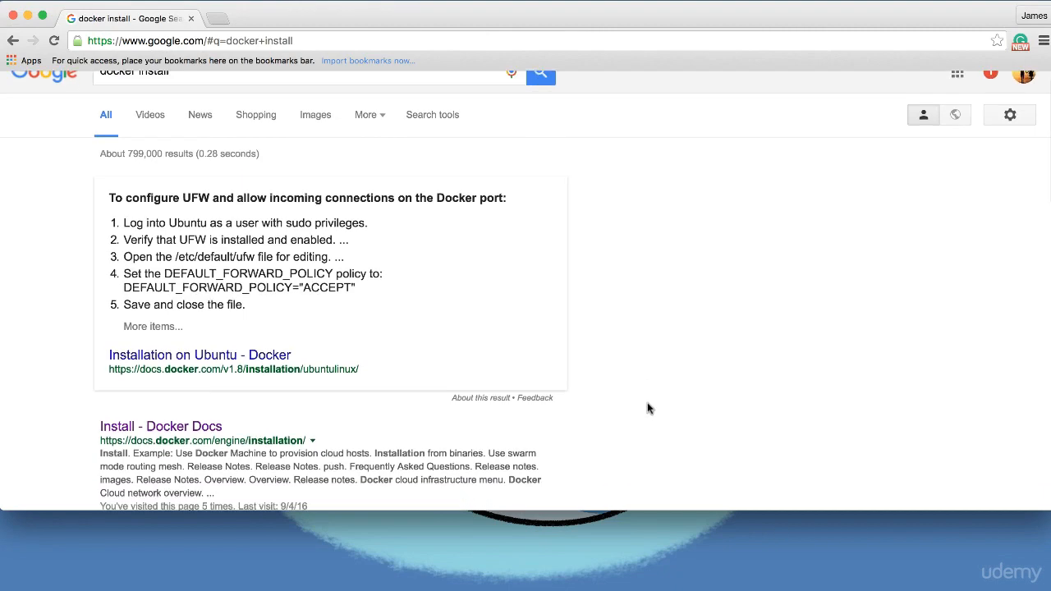
{"action": "left_click", "coordinate": [195, 401]}
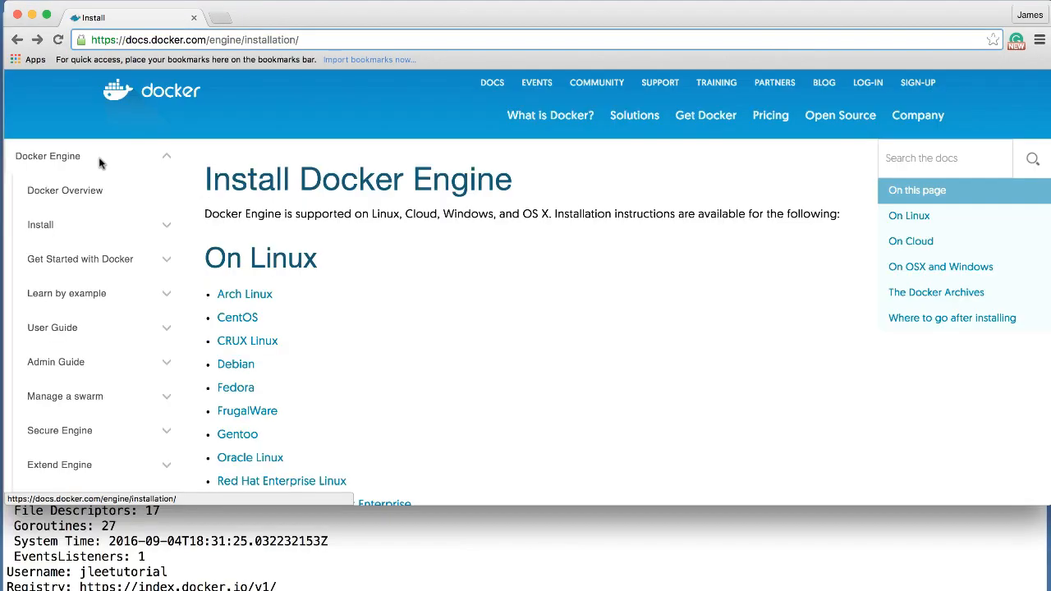
Step: Look through the supported platforms on the Install Docker Engine page and open the Windows installation instructions
{"action": "scroll", "coordinate": [99, 162], "scroll_direction": "down", "scroll_amount": 2}
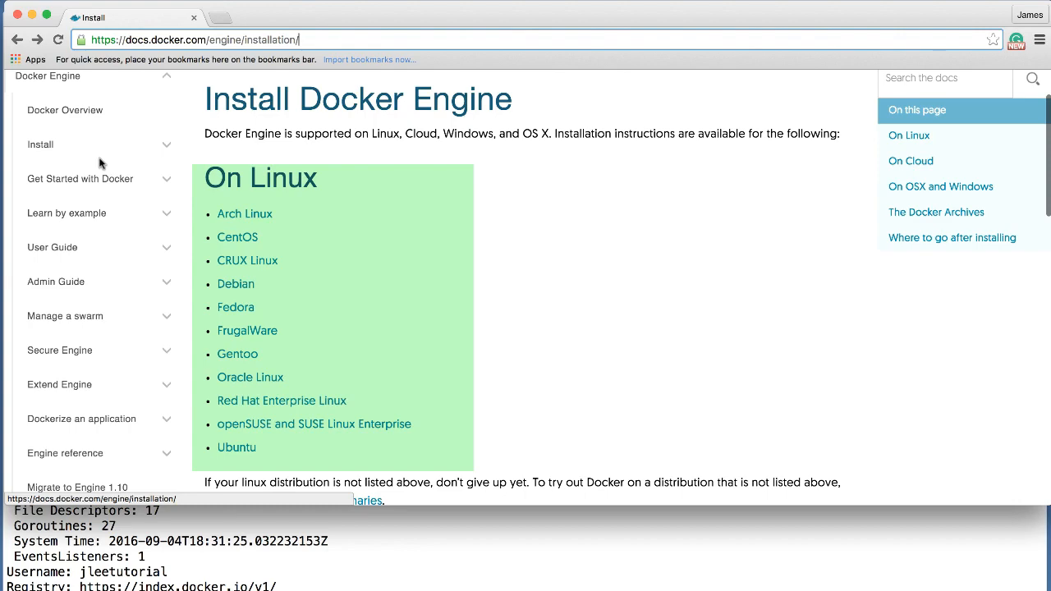
{"action": "scroll", "coordinate": [99, 163], "scroll_direction": "down", "scroll_amount": 5}
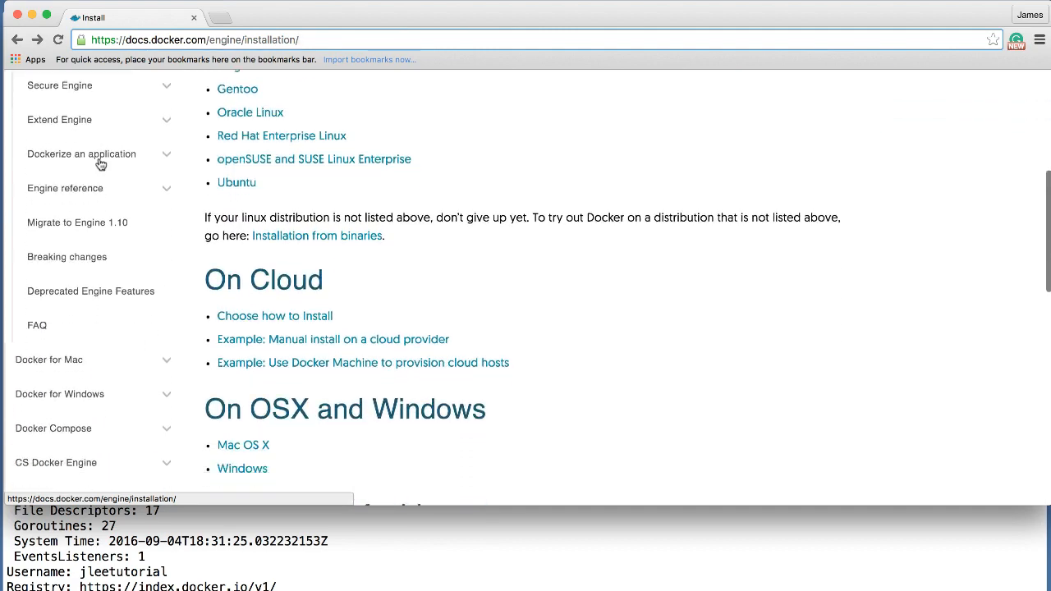
{"action": "scroll", "coordinate": [101, 164], "scroll_direction": "down", "scroll_amount": 3}
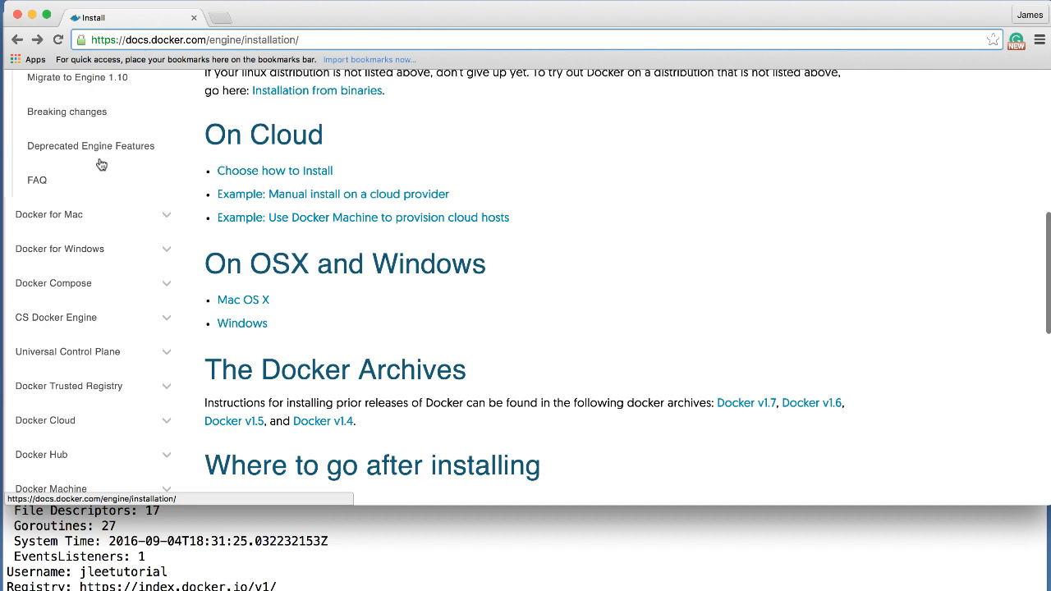
{"action": "scroll", "coordinate": [101, 164], "scroll_direction": "down", "scroll_amount": 1}
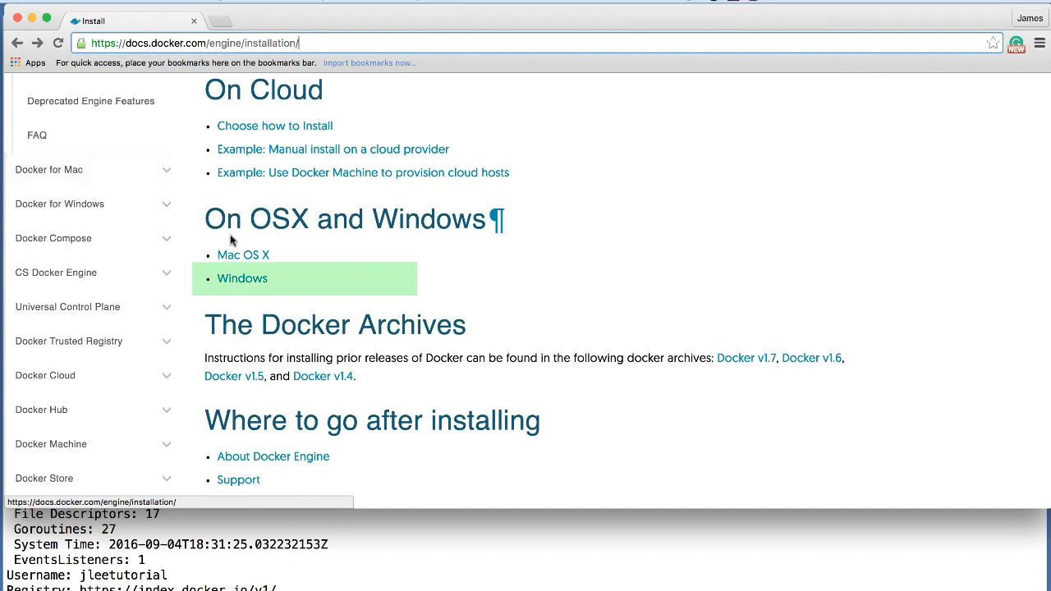
{"action": "left_click", "coordinate": [232, 280]}
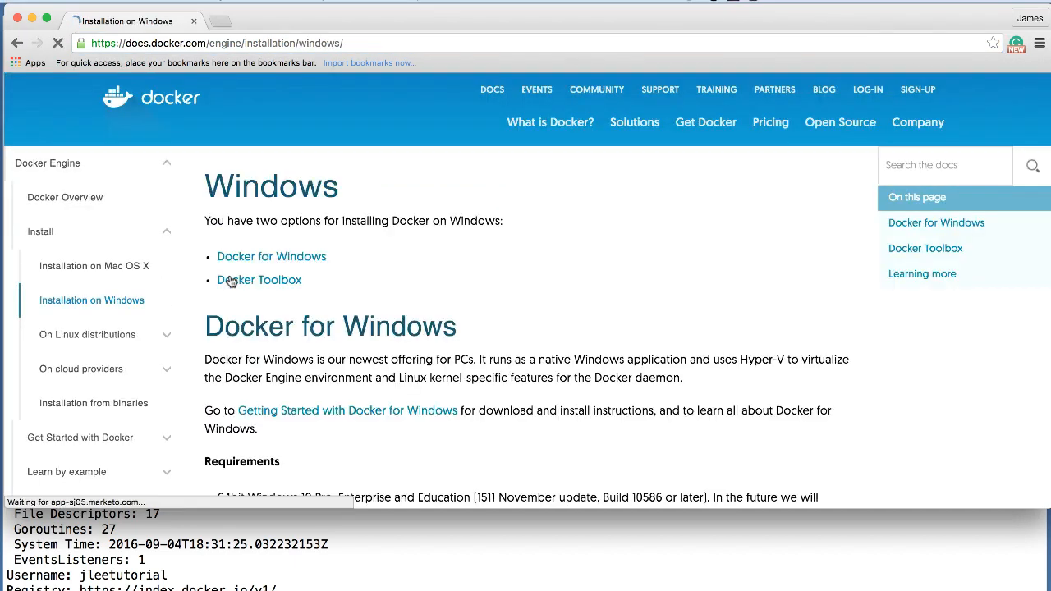
Step: Open the Mac OS X installation instructions from the "On OSX and Windows" section of the Install Docker Engine page
{"action": "scroll", "coordinate": [231, 282], "scroll_direction": "down", "scroll_amount": 1}
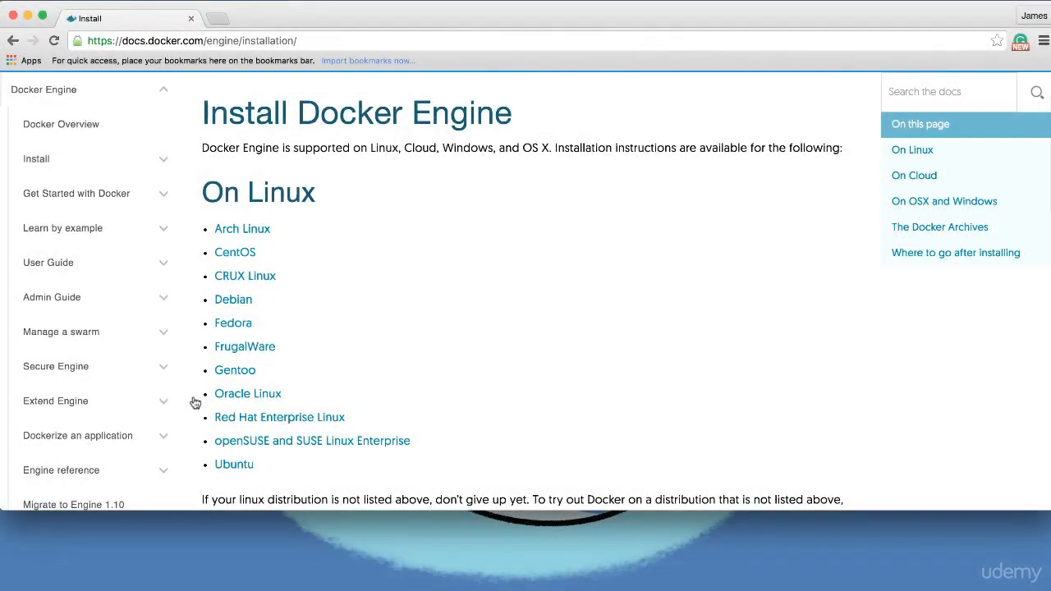
{"action": "scroll", "coordinate": [194, 405], "scroll_direction": "down", "scroll_amount": 2}
{"action": "scroll", "coordinate": [195, 405], "scroll_direction": "down", "scroll_amount": 10}
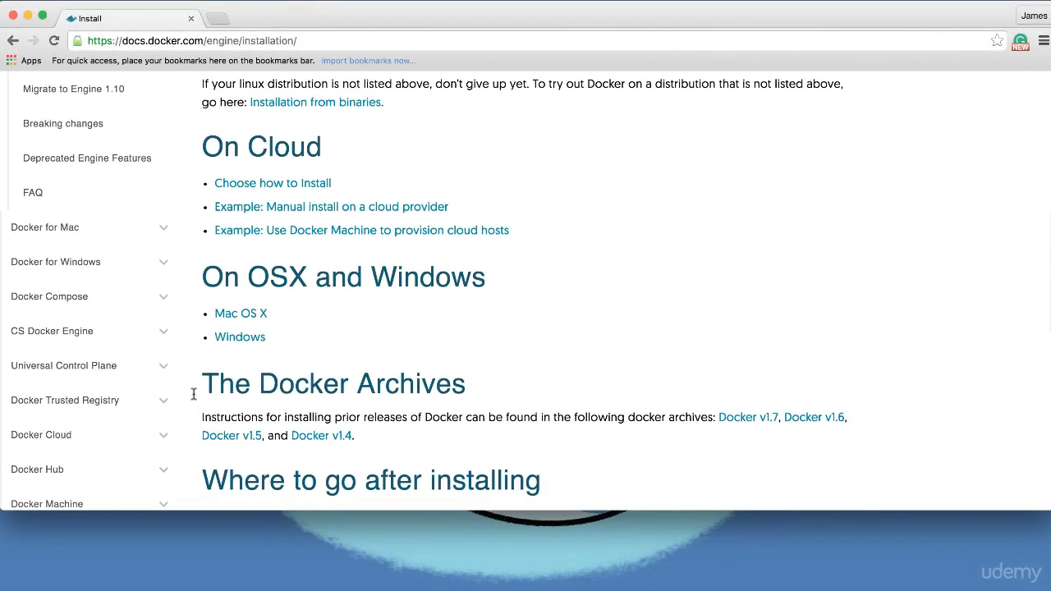
{"action": "left_click", "coordinate": [239, 316]}
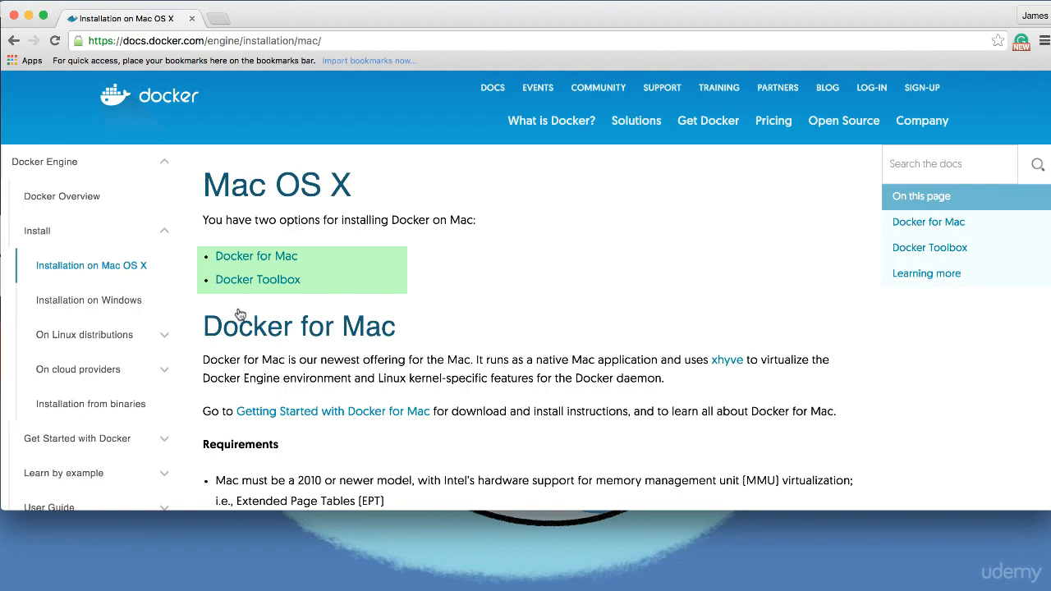
Step: Review the Docker for Mac requirements and open the "Getting Started with Docker for Mac" page
{"action": "scroll", "coordinate": [240, 315], "scroll_direction": "down", "scroll_amount": 3}
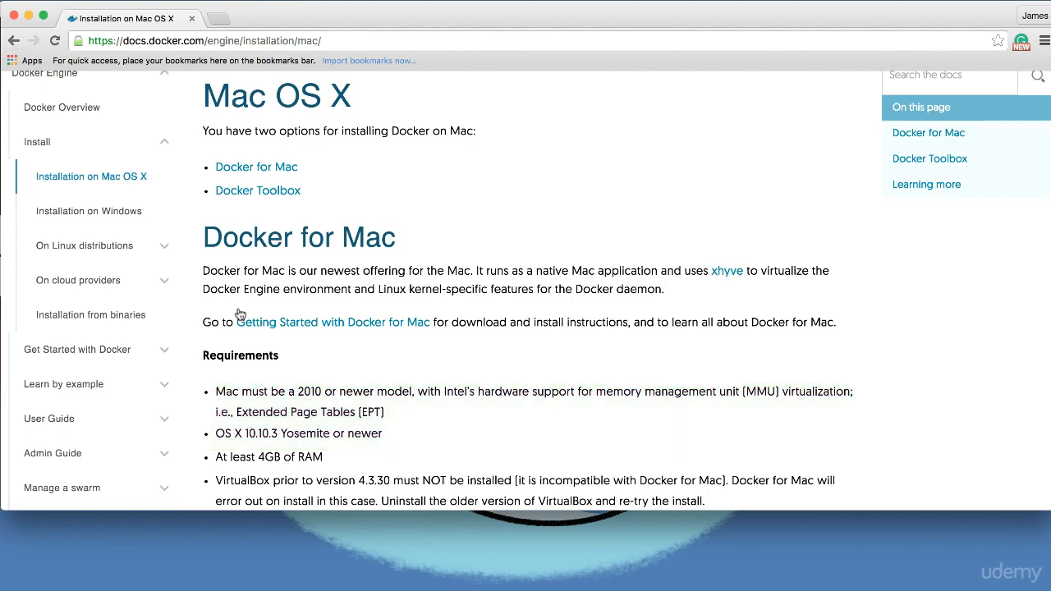
{"action": "scroll", "coordinate": [240, 315], "scroll_direction": "down", "scroll_amount": 4}
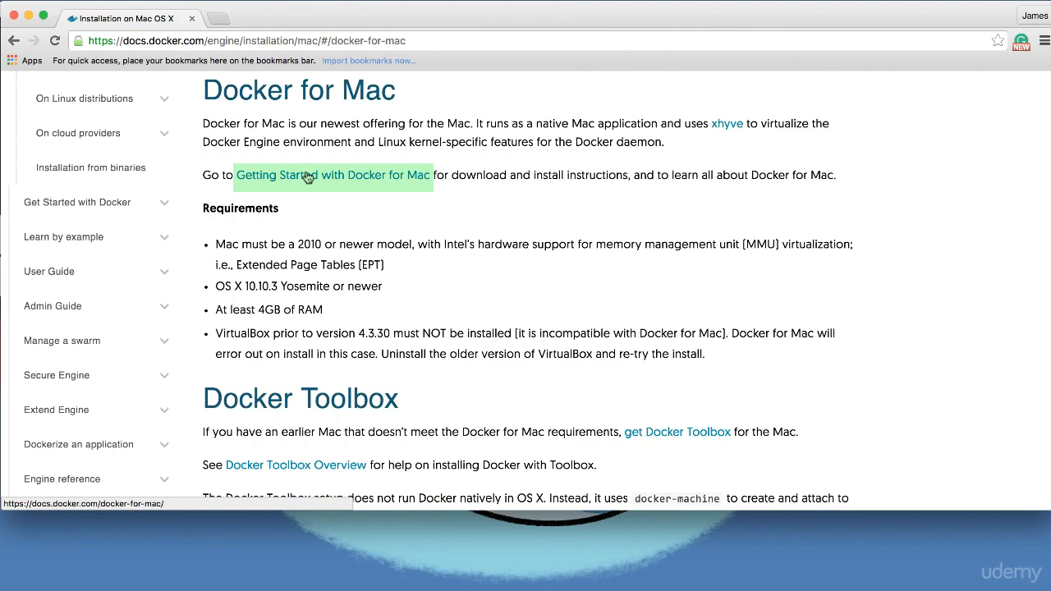
{"action": "left_click", "coordinate": [308, 179]}
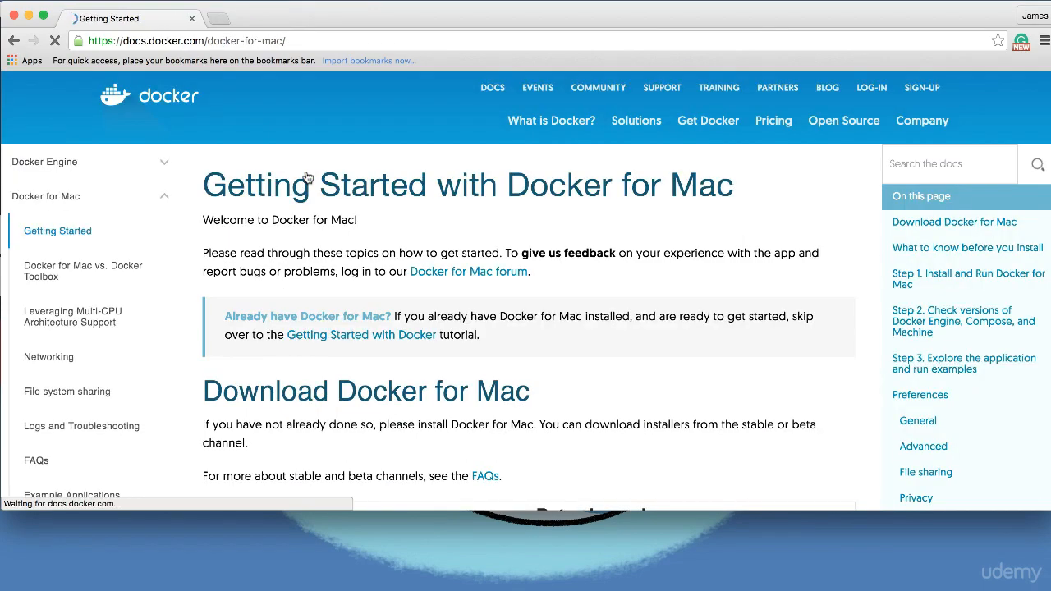
Step: Download the stable channel installer of Docker for Mac and open the downloaded Docker.dmg
{"action": "scroll", "coordinate": [308, 177], "scroll_direction": "down", "scroll_amount": 6}
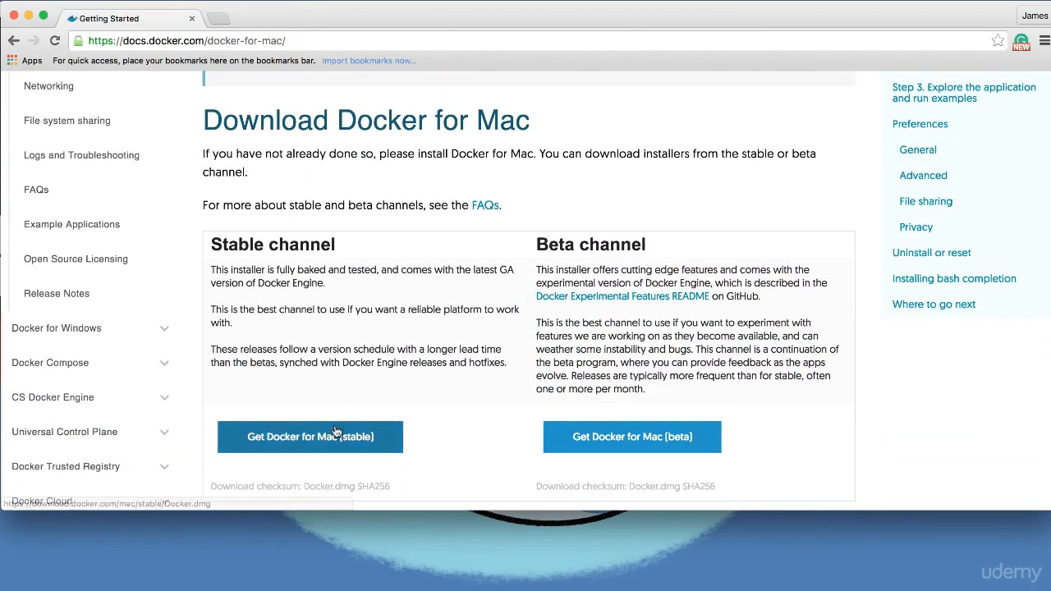
{"action": "left_click", "coordinate": [335, 432]}
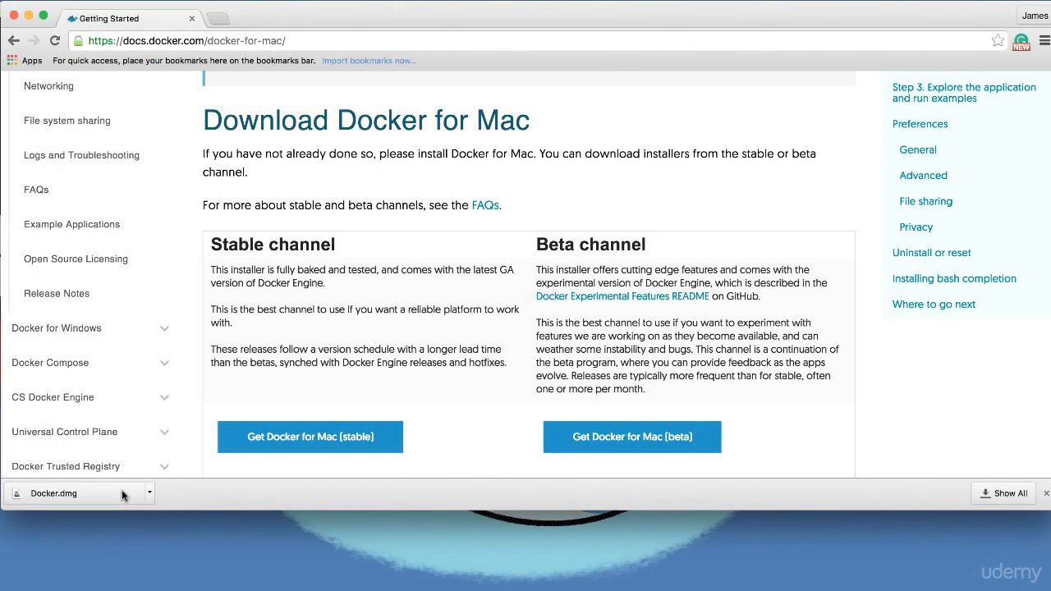
{"action": "left_click", "coordinate": [121, 495]}
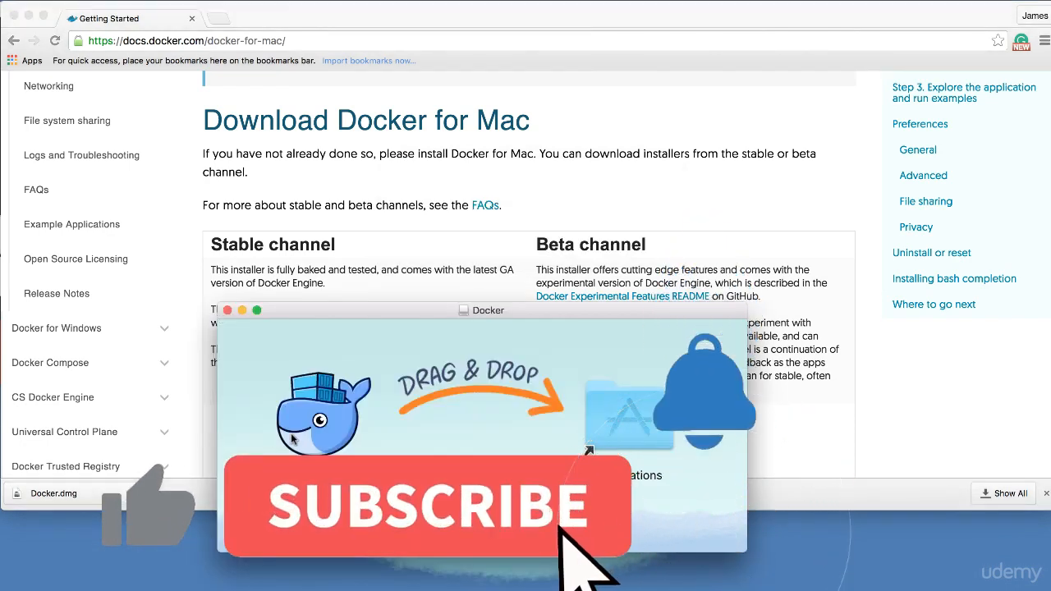
Step: Copy the Docker app from the disk image into the Applications folder, authorizing the change with the account password
{"action": "left_click_drag", "start_coordinate": [297, 444], "coordinate": [588, 451]}
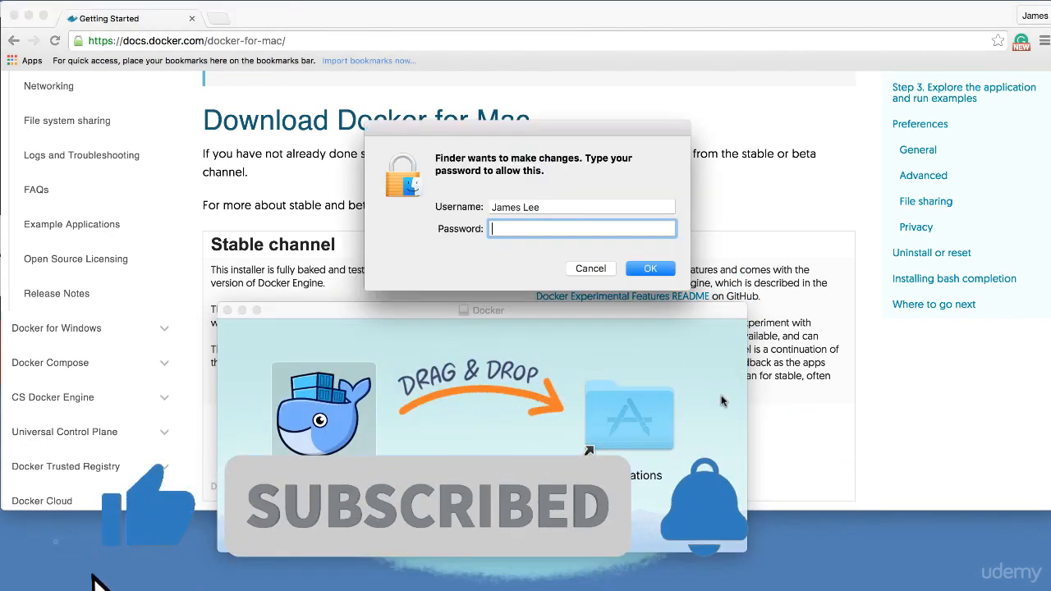
{"action": "type", "text": "•••••••••••••••"}
{"action": "key", "text": "Return"}
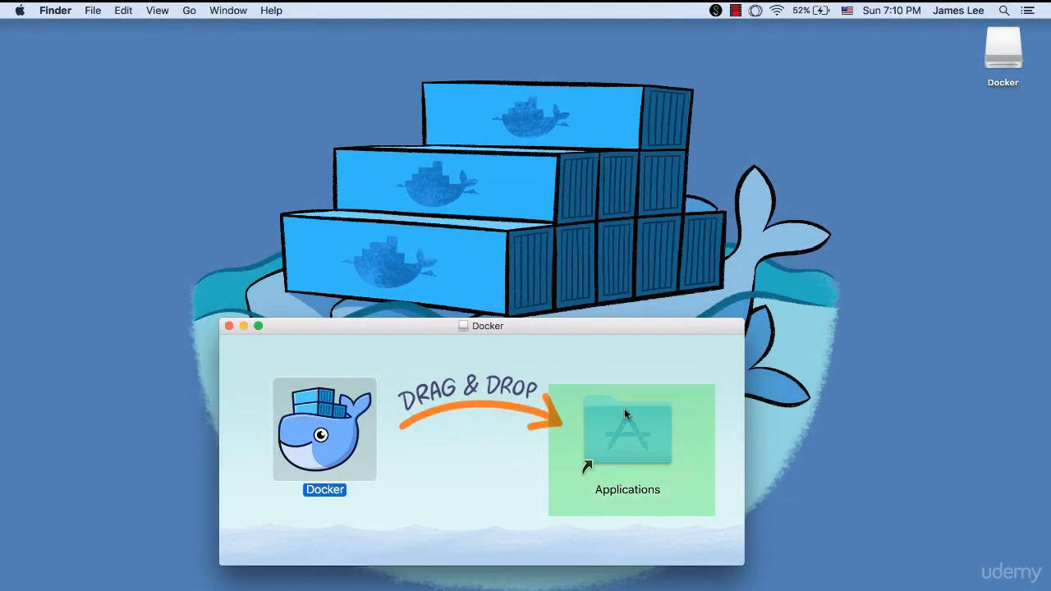
Step: Open the Applications folder from the Docker disk image window and launch the Docker application
{"action": "double_click", "coordinate": [626, 414]}
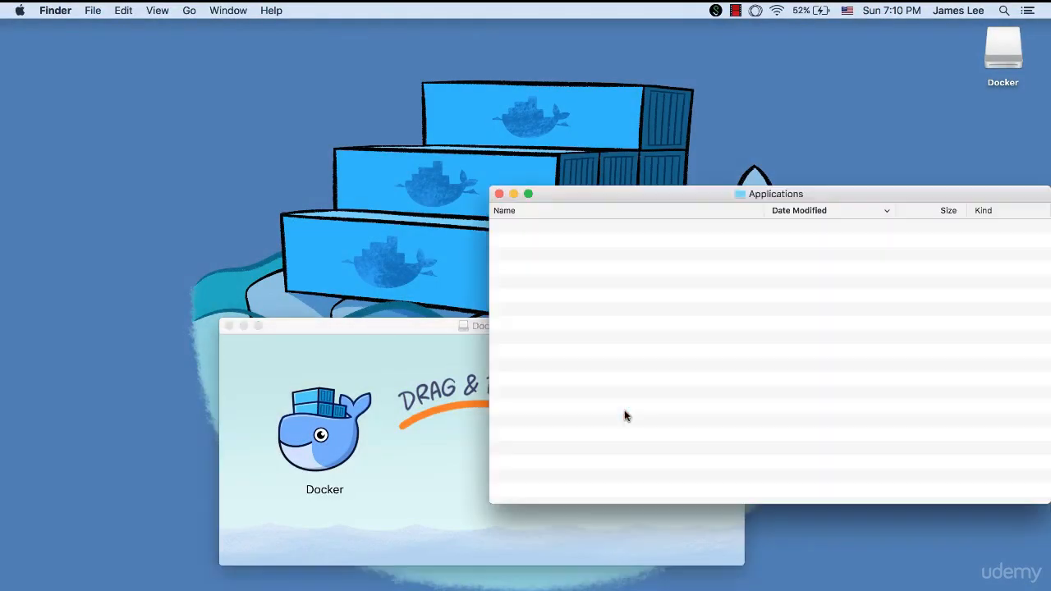
{"action": "scroll", "coordinate": [575, 257], "scroll_direction": "up", "scroll_amount": 5}
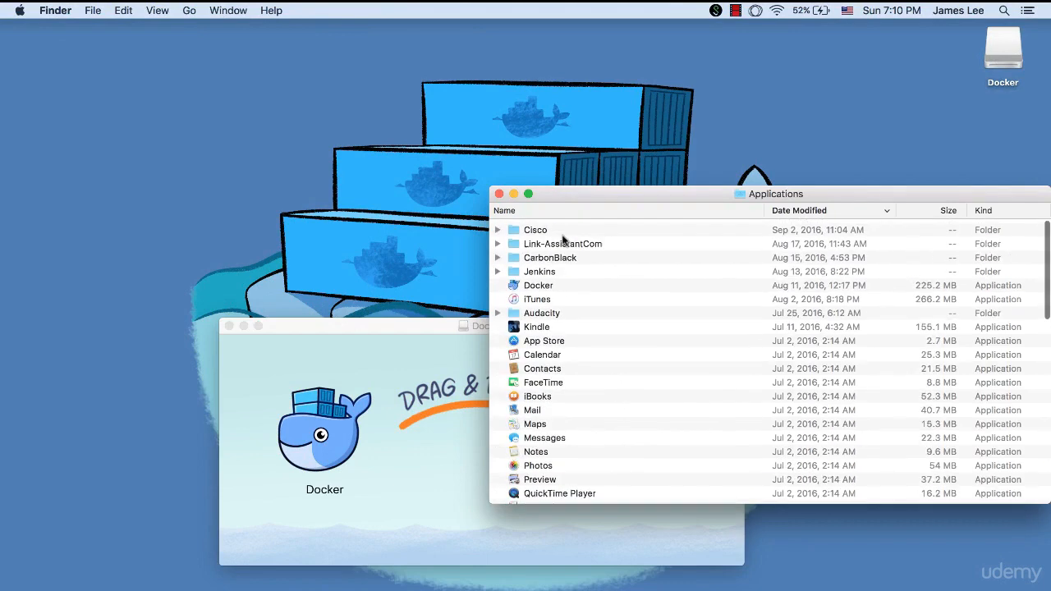
{"action": "left_click", "coordinate": [551, 286]}
{"action": "double_click", "coordinate": [551, 285]}
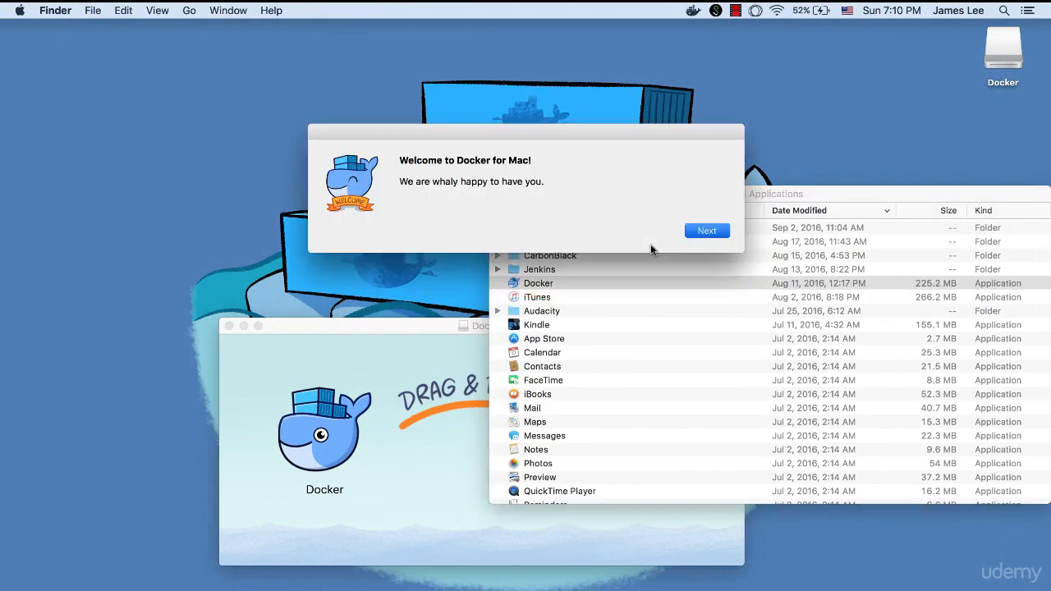
Step: Proceed past the Docker for Mac welcome message and grant Docker privileged access with the account password
{"action": "left_click", "coordinate": [709, 231]}
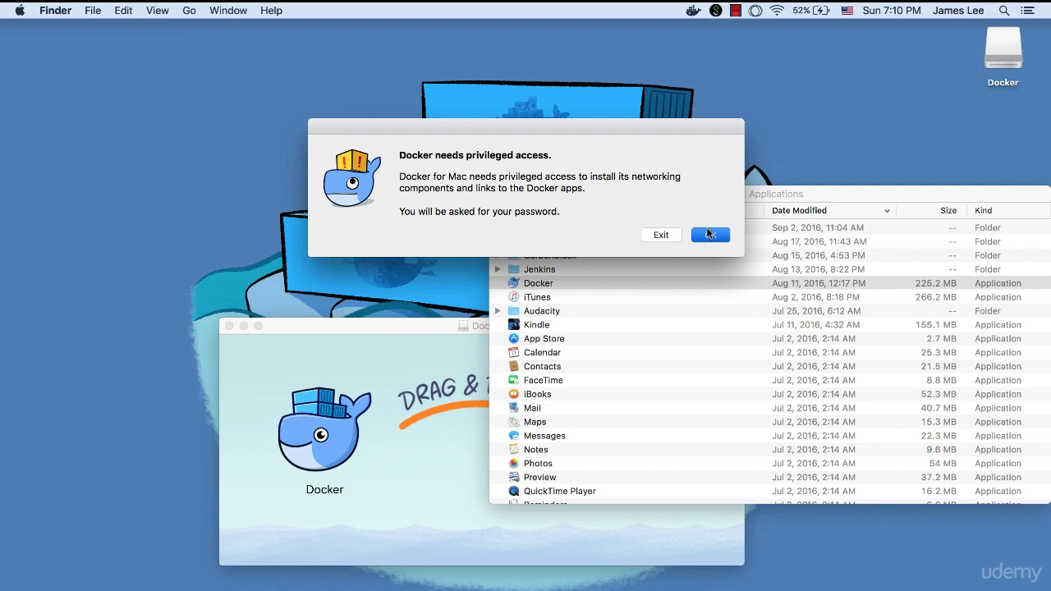
{"action": "left_click", "coordinate": [710, 233]}
{"action": "type", "text": "••••••••••"}
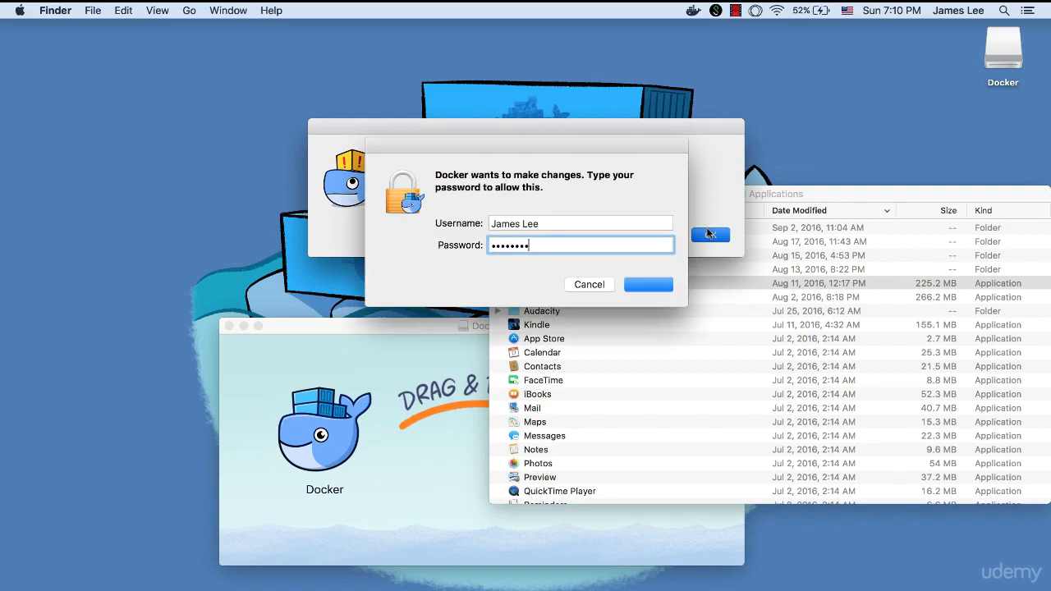
{"action": "type", "text": "••••••"}
{"action": "key", "text": "Return"}
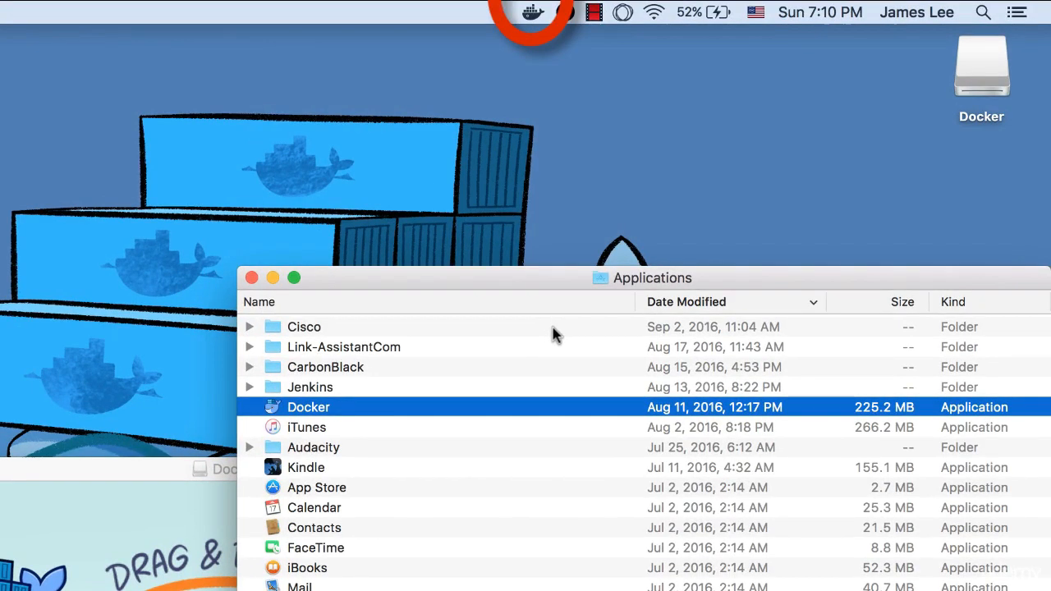
Step: Open Docker's whale status popup and dismiss its getting-started notice
{"action": "left_click", "coordinate": [533, 12]}
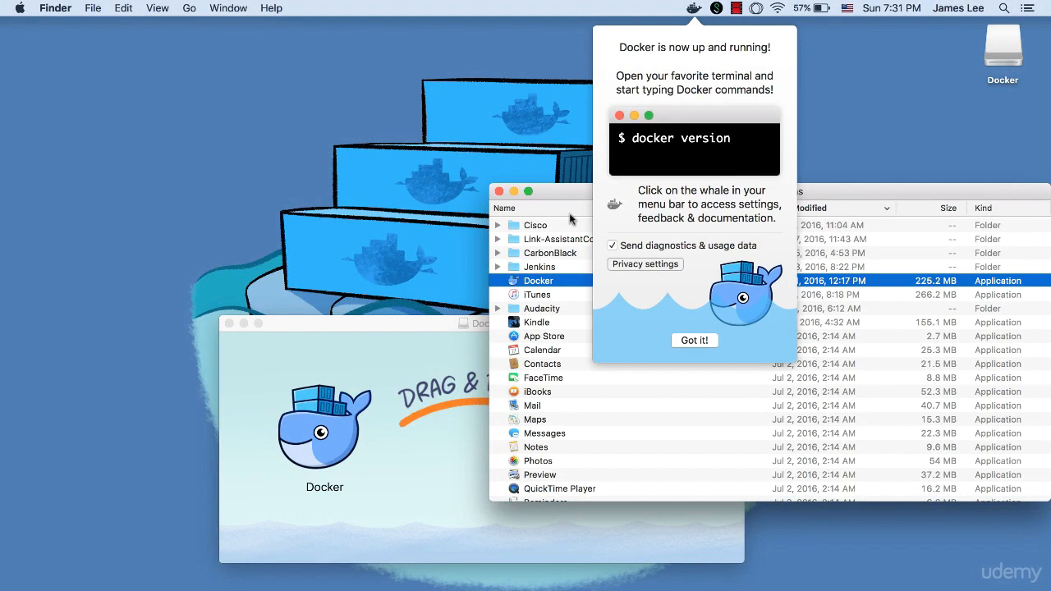
{"action": "left_click", "coordinate": [694, 340]}
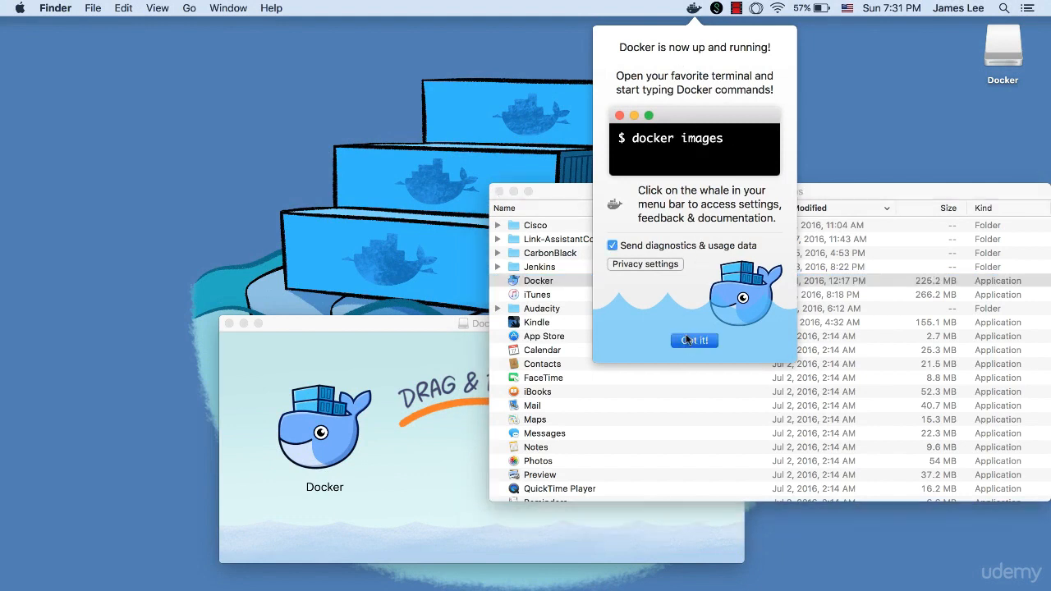
Step: Find and open Terminal through Spotlight with "ter", and run the docker info command
{"action": "left_click", "coordinate": [1003, 7]}
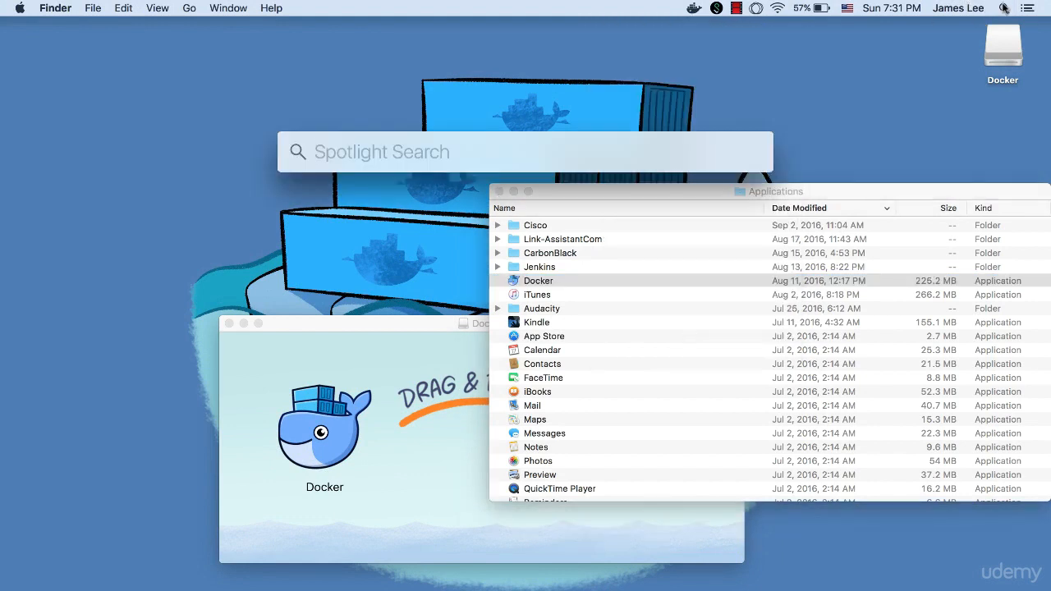
{"action": "type", "text": "ter"}
{"action": "key", "text": "Return"}
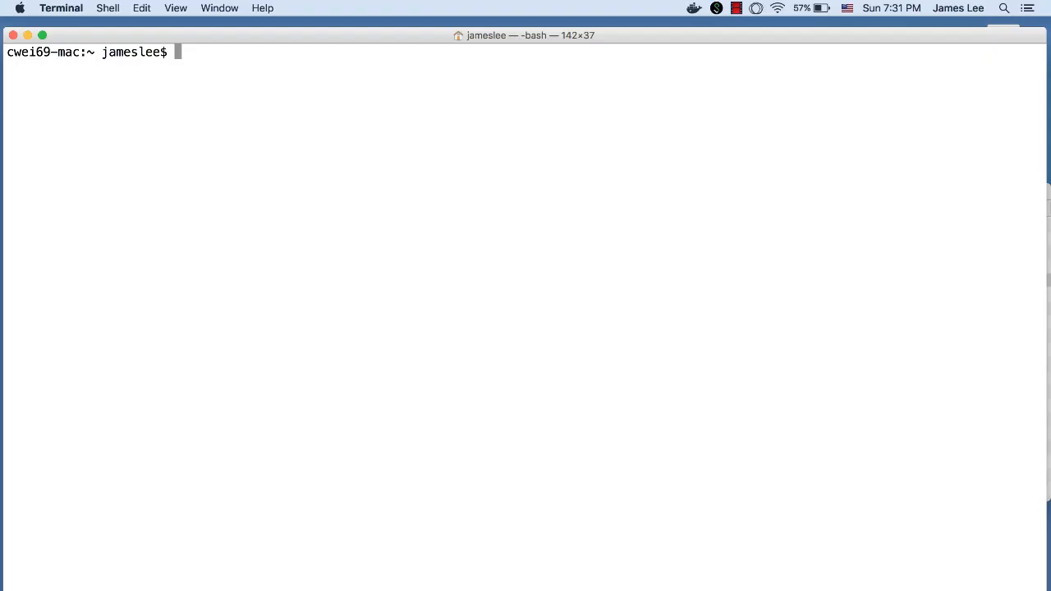
{"action": "type", "text": "docker info"}
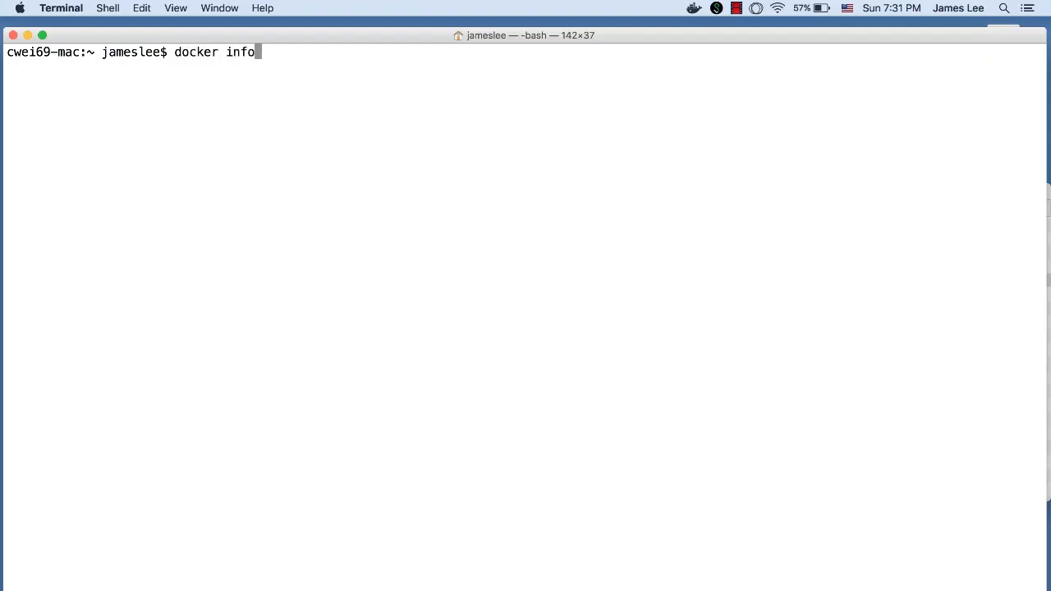
{"action": "key", "text": "Return"}
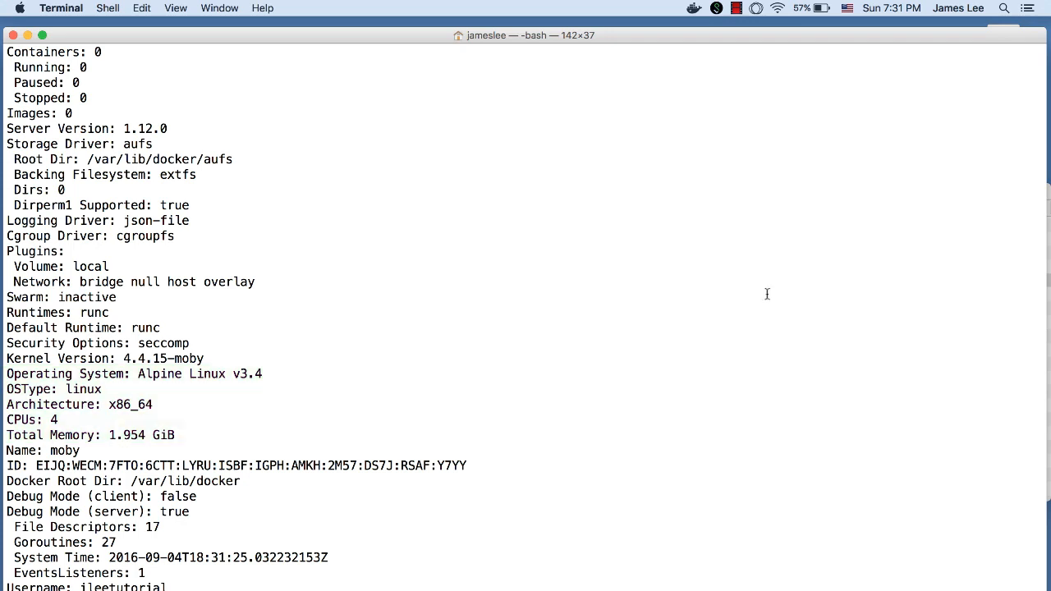
Step: Open the Docker preferences from the whale status item to view the General settings
{"action": "left_click", "coordinate": [695, 10]}
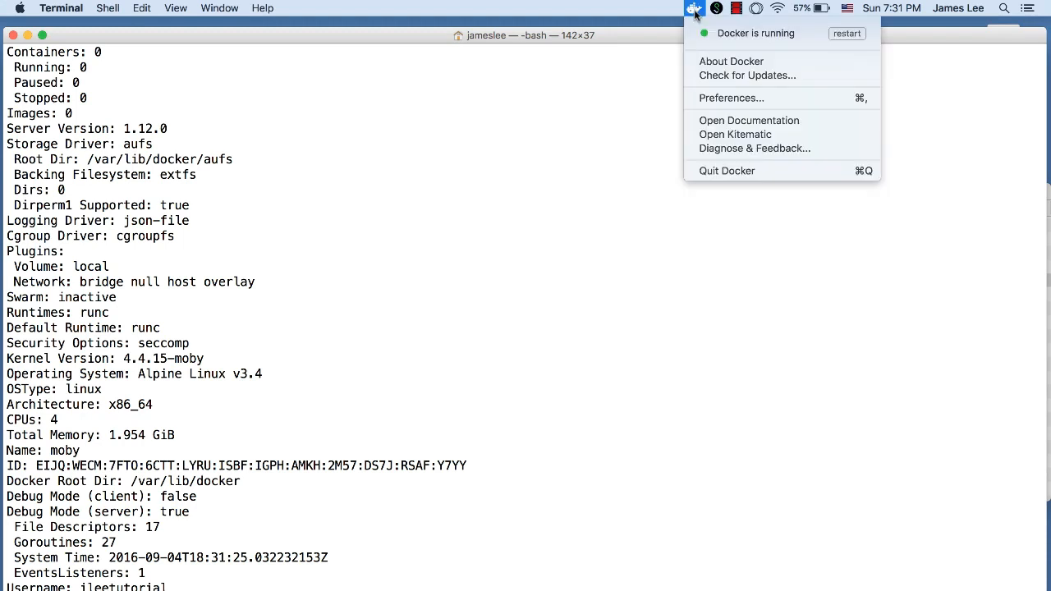
{"action": "left_click", "coordinate": [728, 98]}
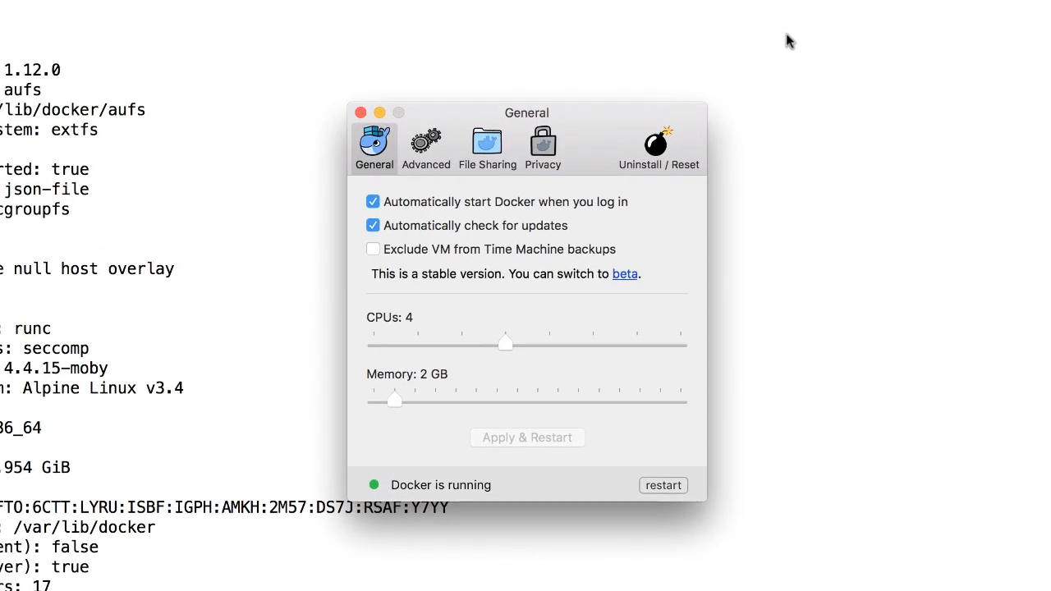